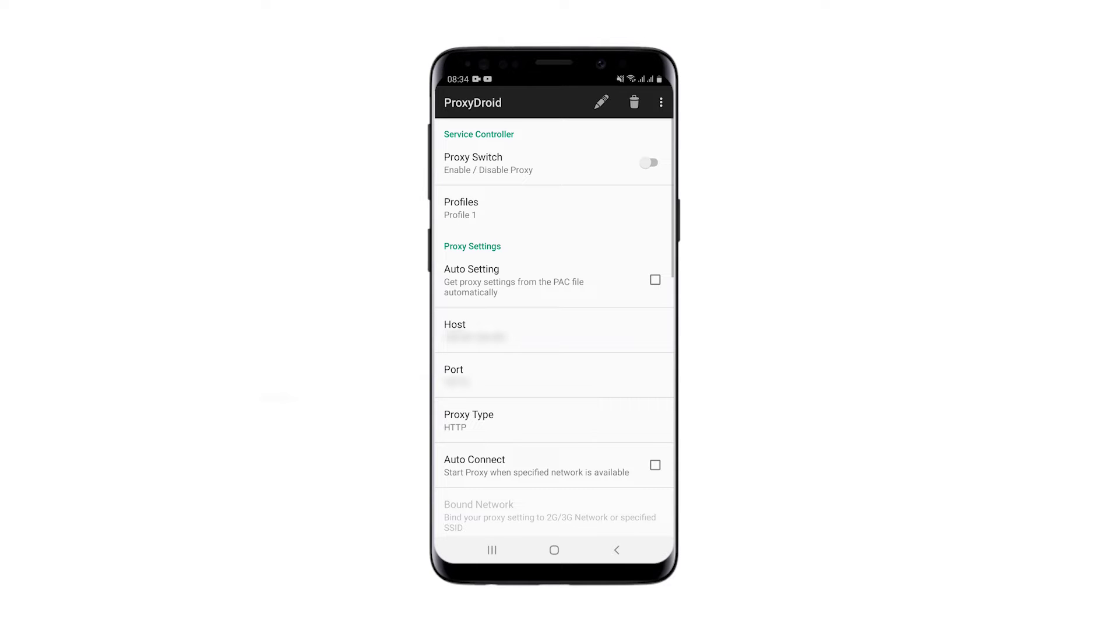
Enter the proxy host address and port number for the ProxyDroid profile.
click(555, 331)
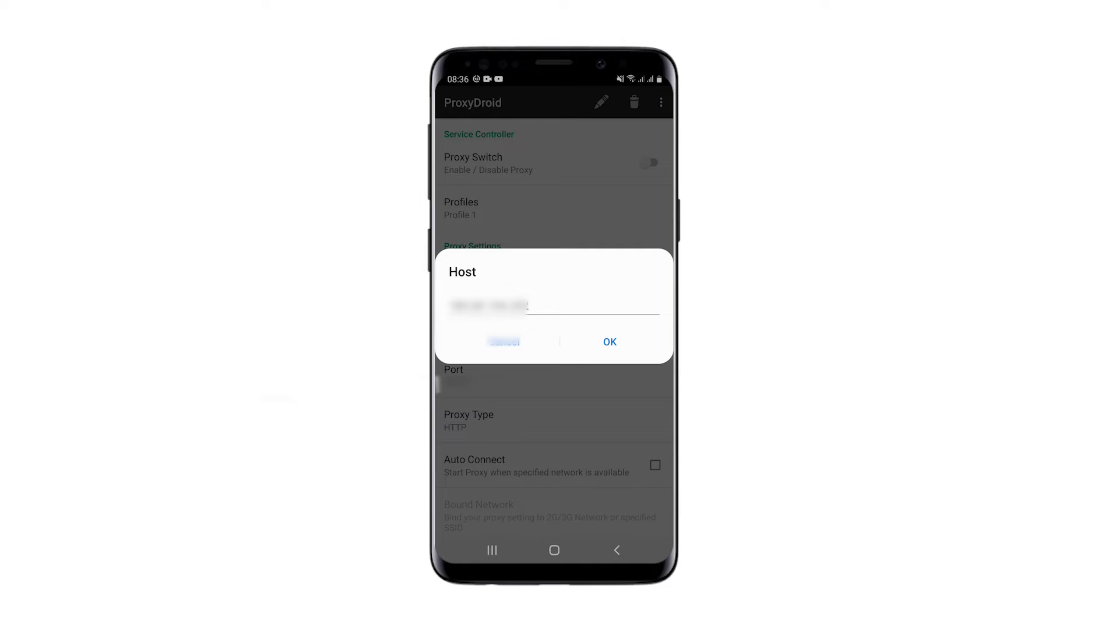
click(609, 341)
click(555, 375)
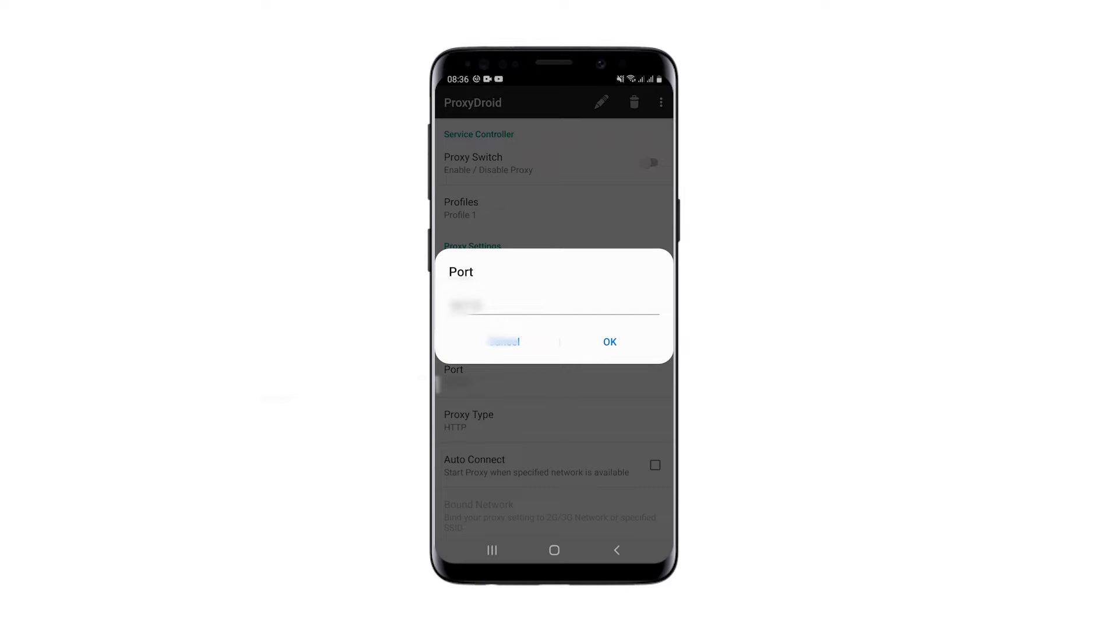
click(610, 341)
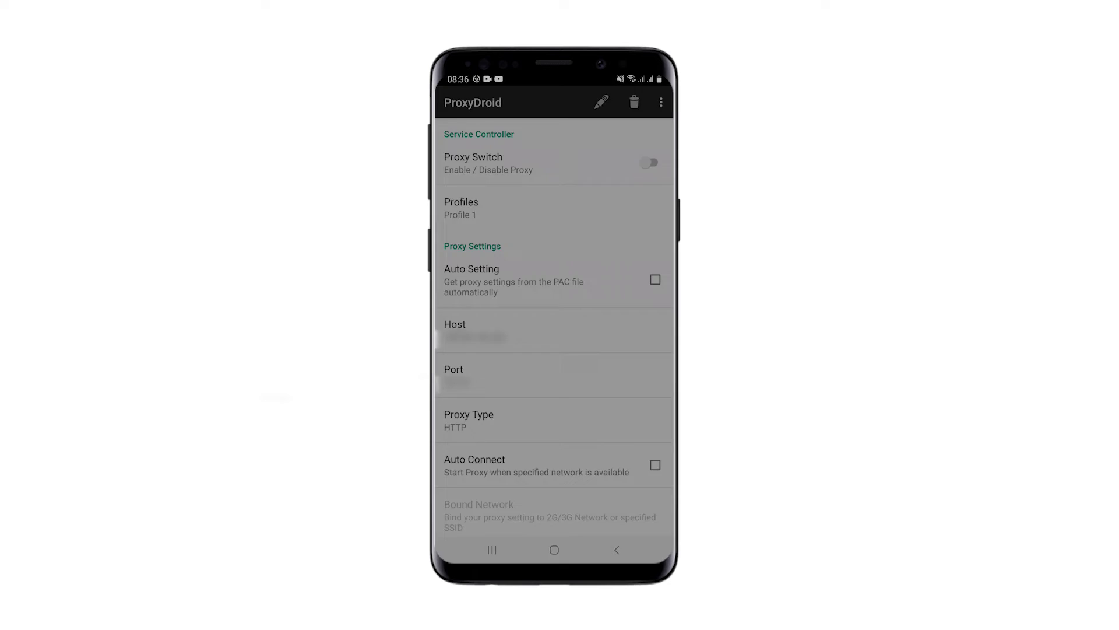
click(554, 420)
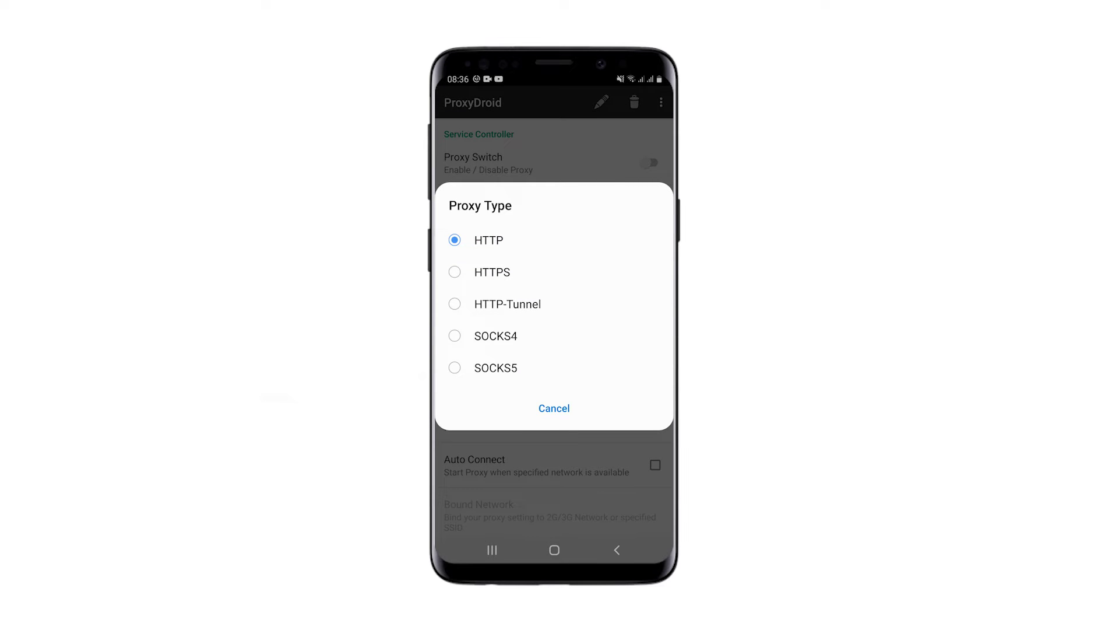
Keep HTTP as the proxy type and check Enable Authentication.
click(488, 239)
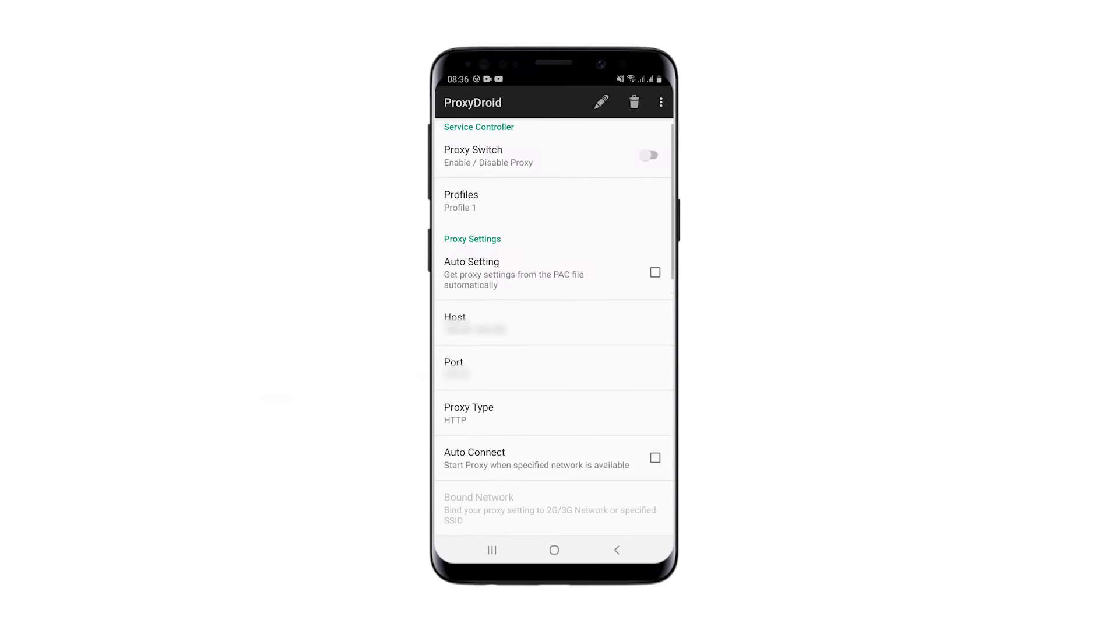
scroll(555, 349, down, 2)
scroll(554, 351, down, 2)
scroll(554, 350, down, 2)
scroll(555, 438, down, 1)
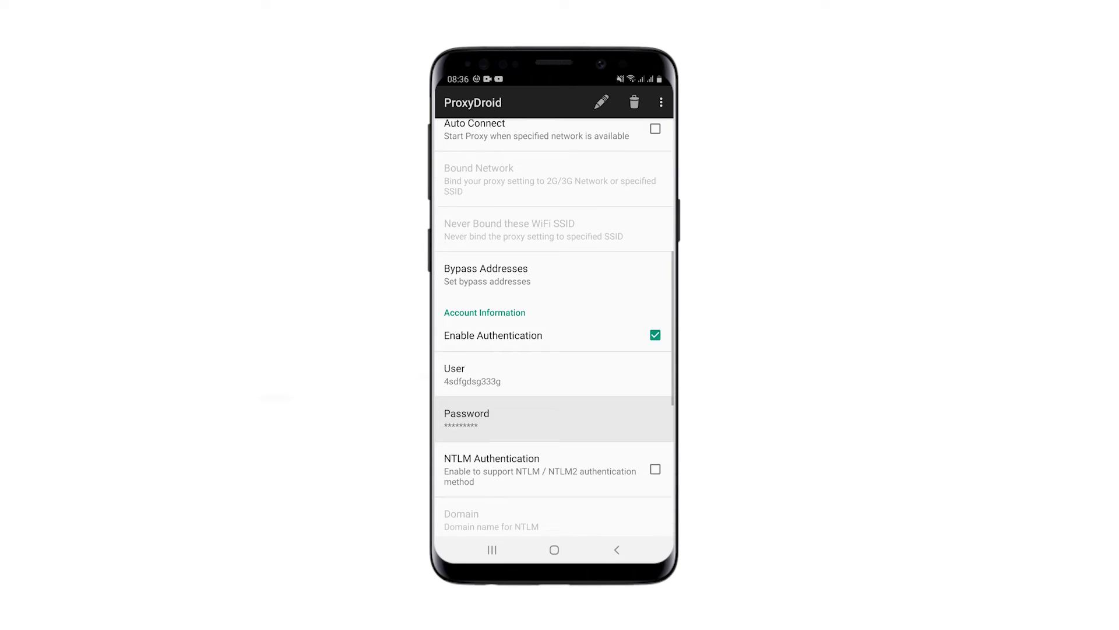
click(573, 327)
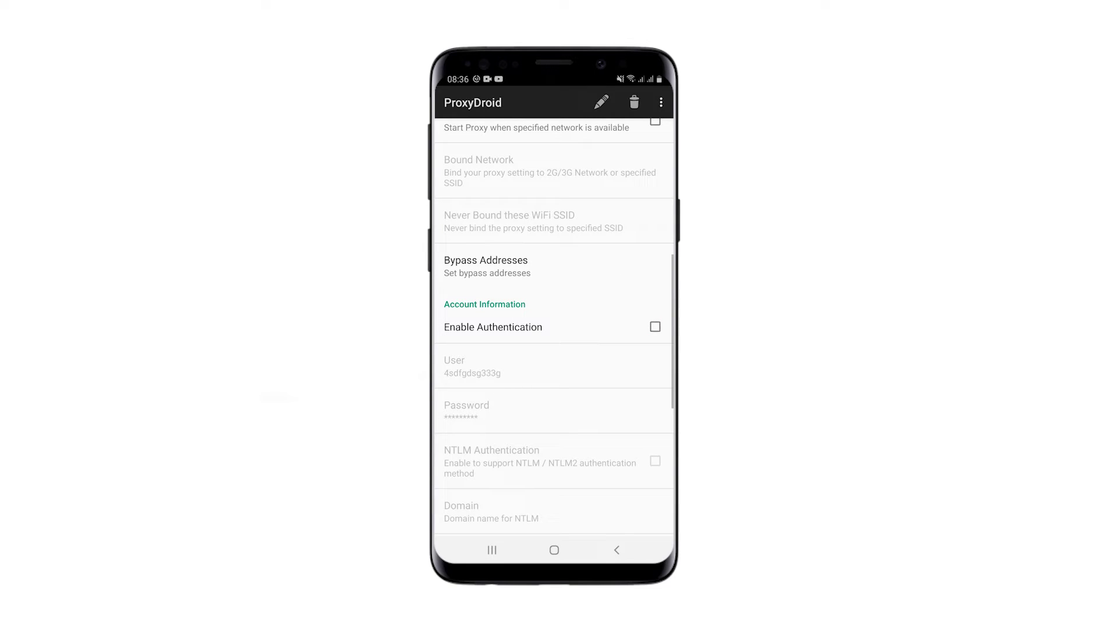
click(554, 327)
scroll(555, 350, down, 1)
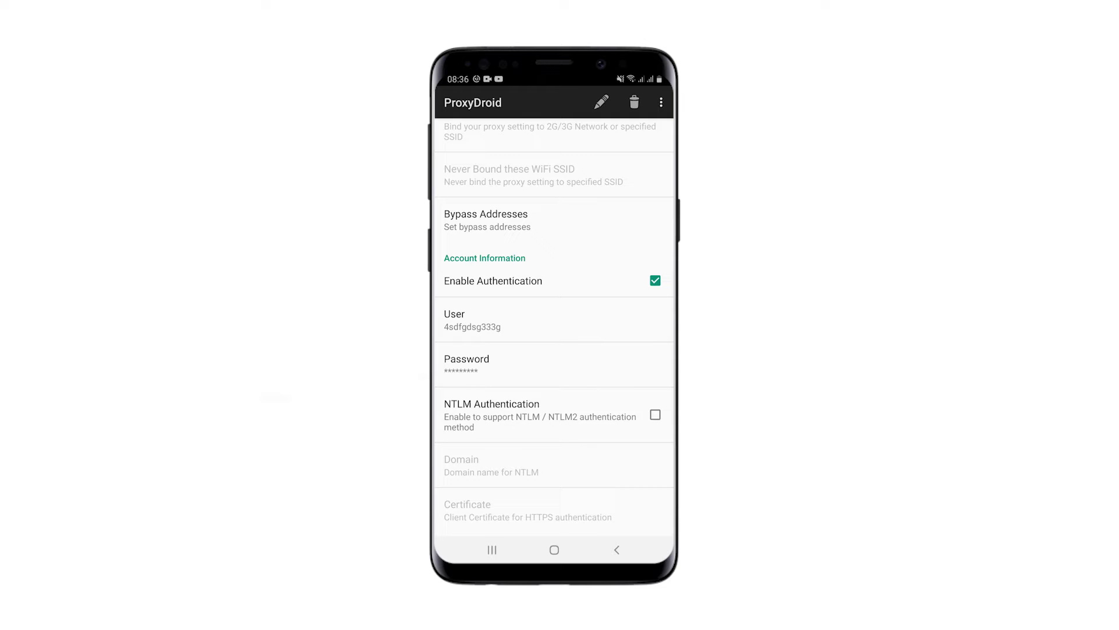
Fill in a first username and password for authentication.
click(555, 319)
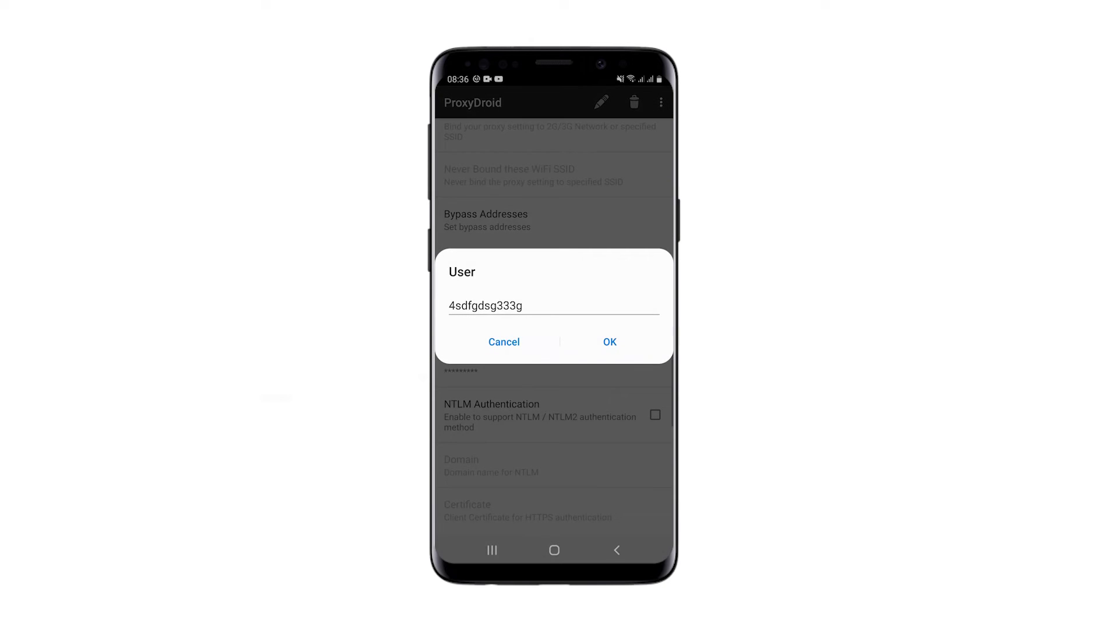
click(610, 341)
click(555, 360)
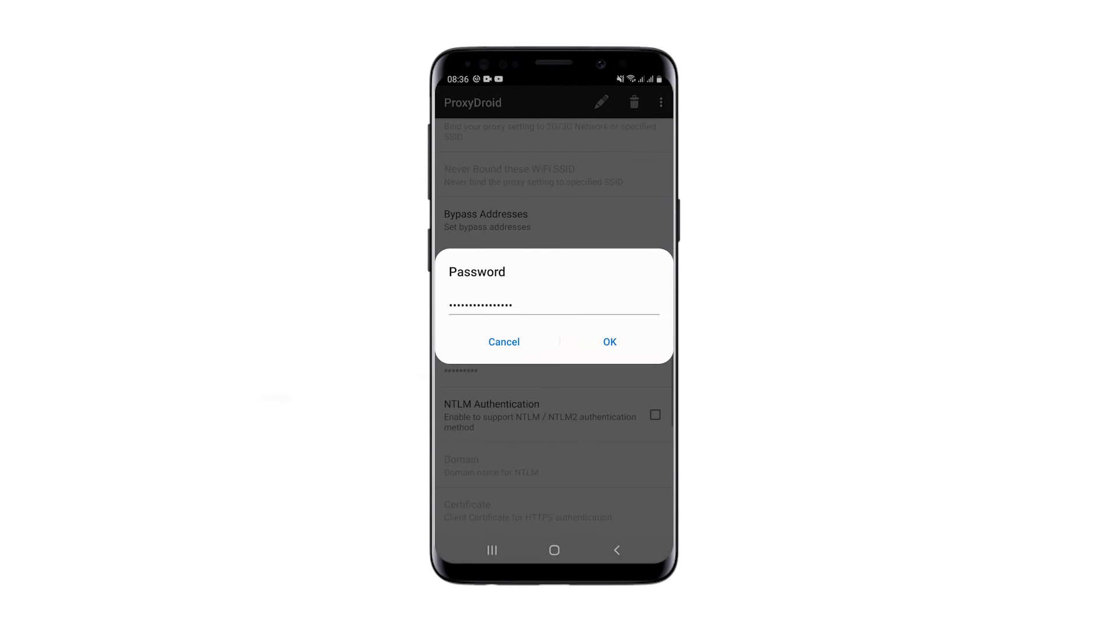
click(610, 341)
Re-enter the username as 4sdfgdsg333g and confirm the password again.
click(554, 323)
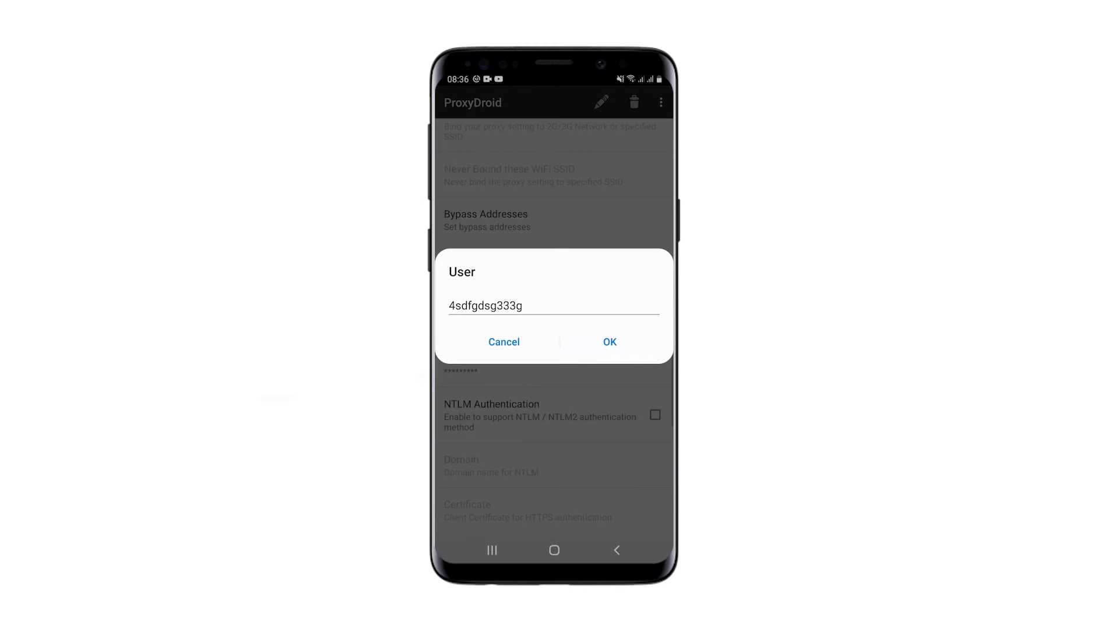
click(610, 342)
click(554, 358)
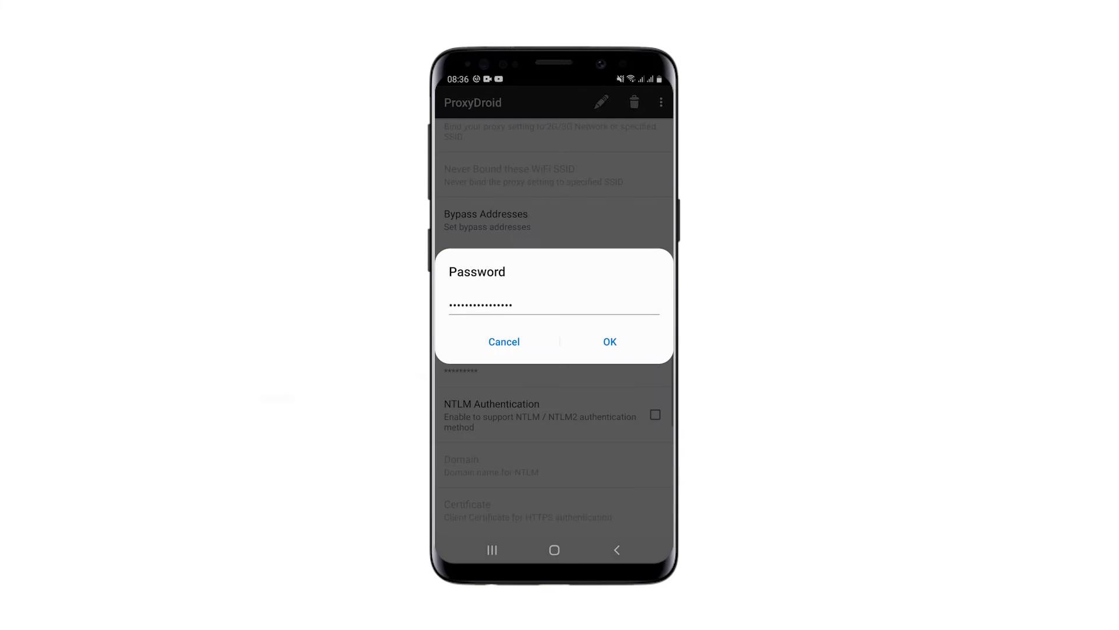
click(609, 342)
scroll(555, 333, down, 2)
scroll(555, 333, up, 10)
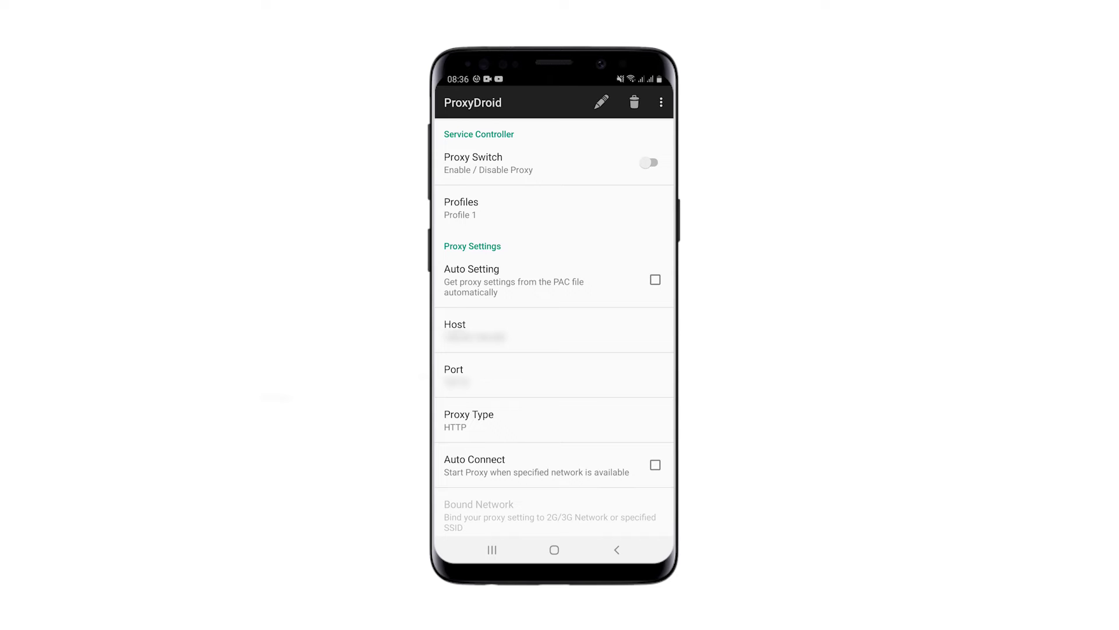
Turn on the Proxy Switch at the top of the ProxyDroid settings.
click(564, 163)
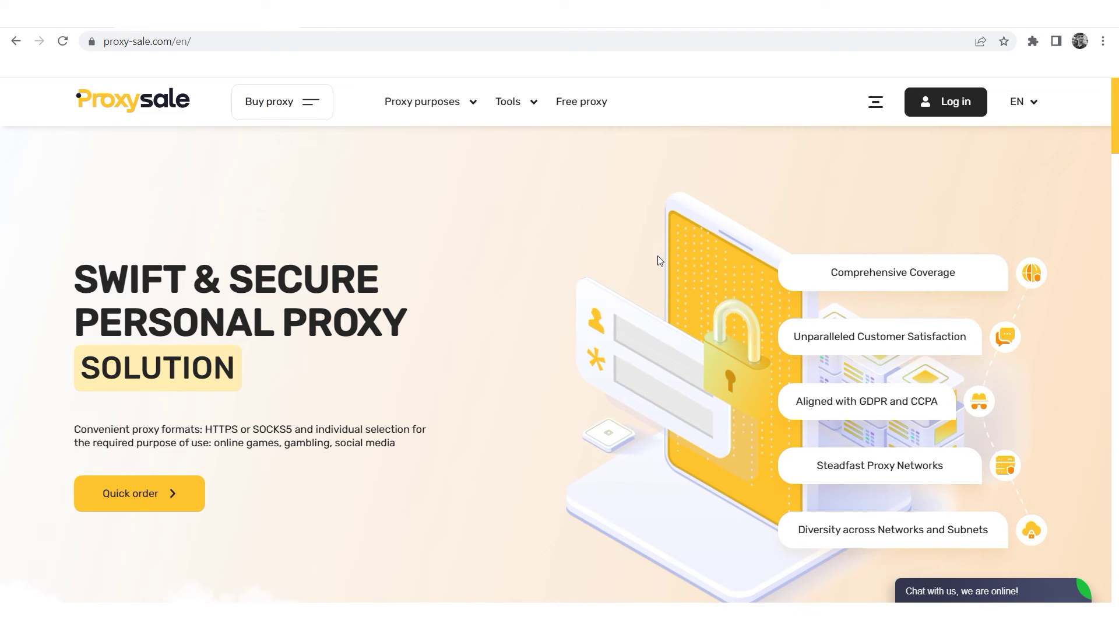
scroll(658, 260, down, 2)
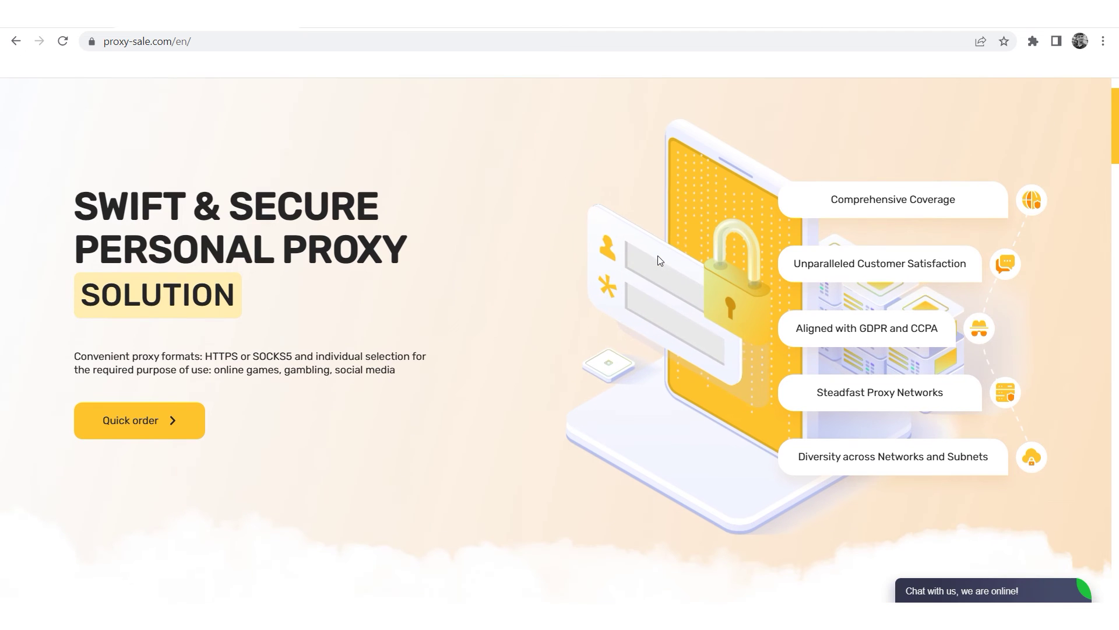
scroll(658, 260, down, 1)
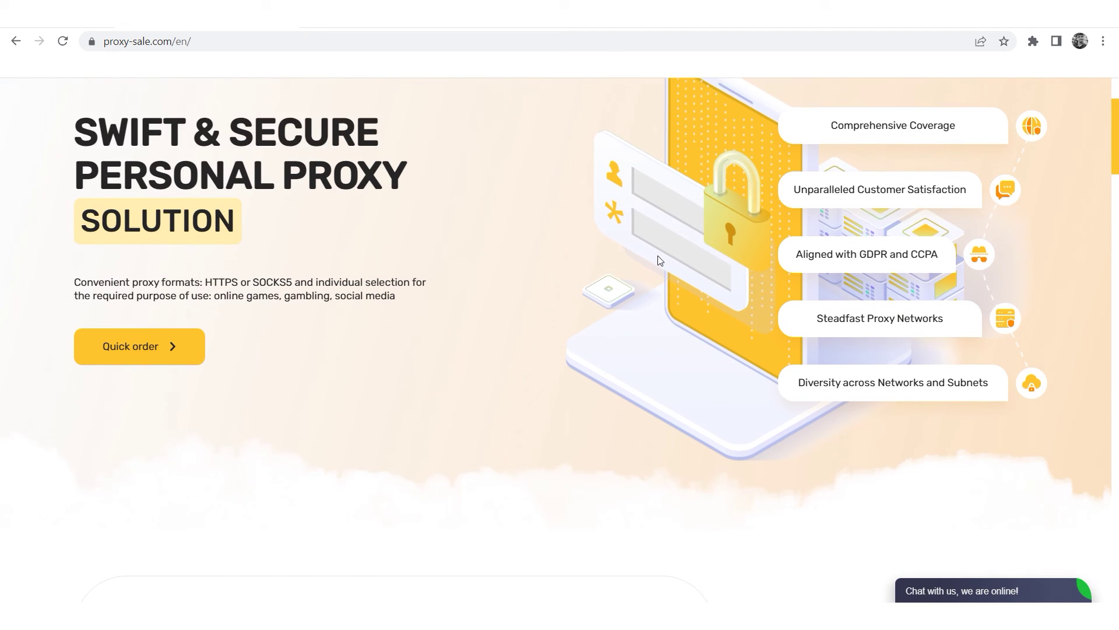
scroll(658, 260, down, 1)
scroll(659, 260, down, 1)
scroll(659, 260, down, 1)
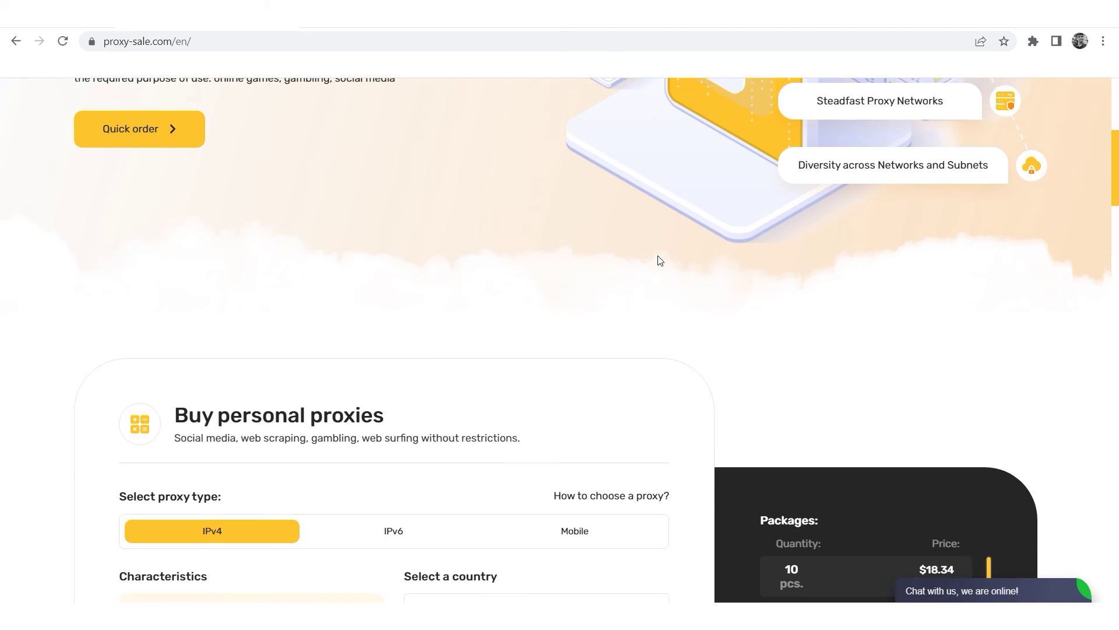
scroll(658, 260, down, 1)
scroll(659, 260, down, 1)
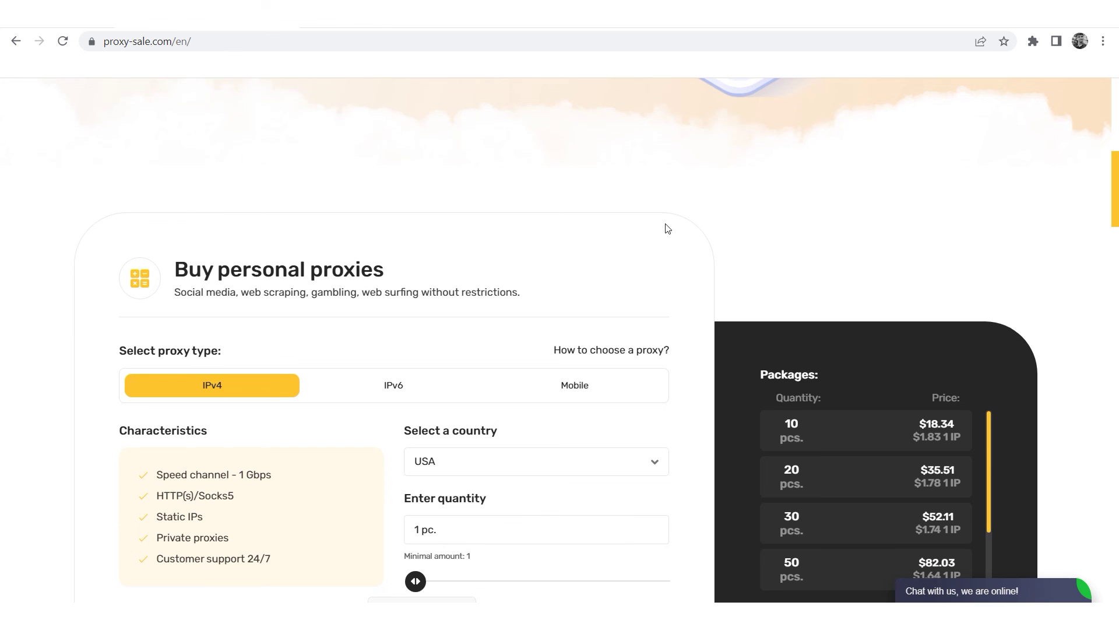
scroll(1056, 285, down, 1)
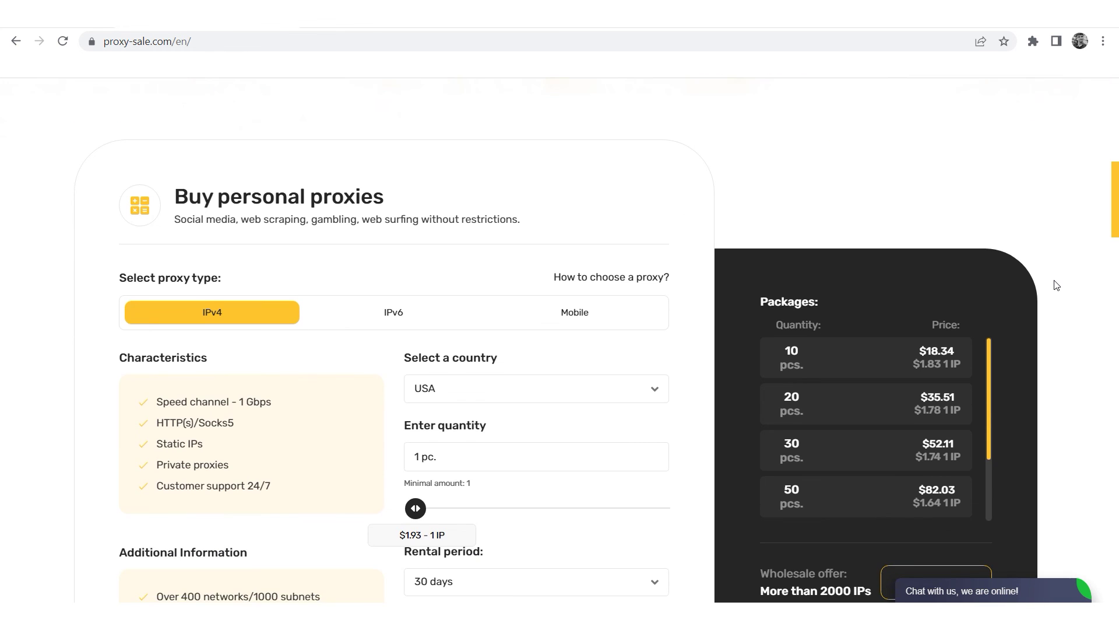
scroll(1056, 286, down, 1)
scroll(1056, 286, down, 1)
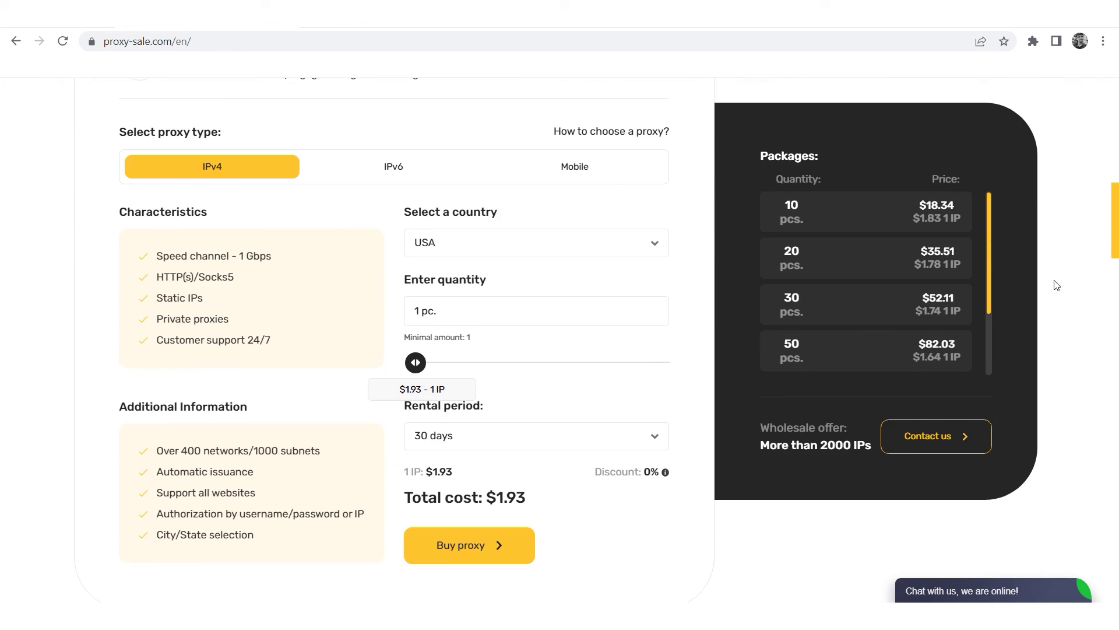
scroll(1056, 286, down, 1)
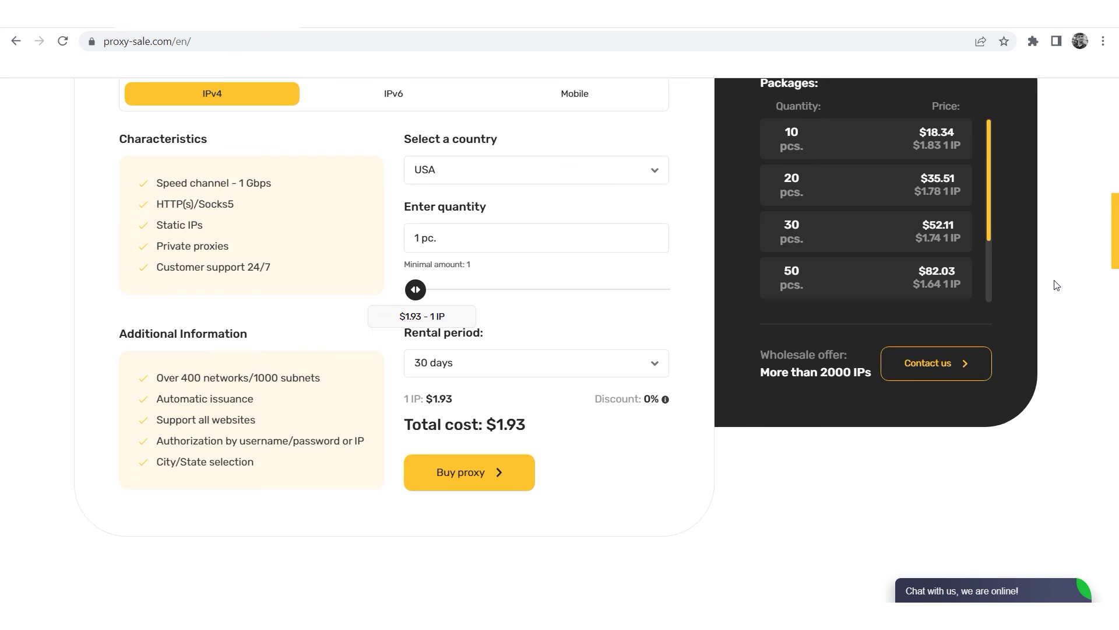
scroll(1056, 286, down, 1)
scroll(1055, 285, down, 1)
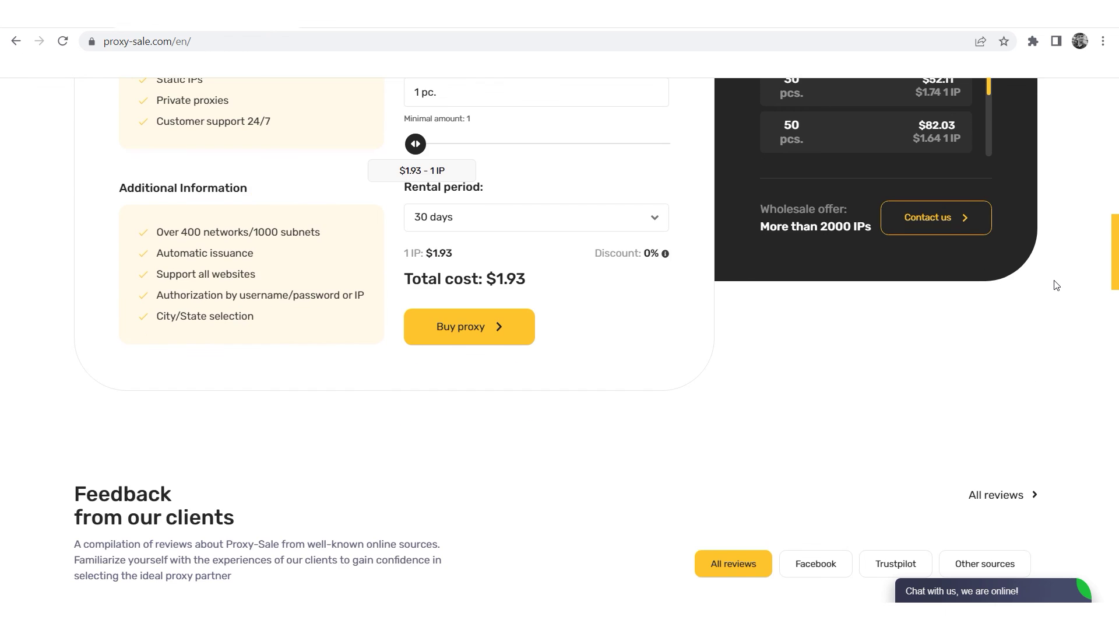